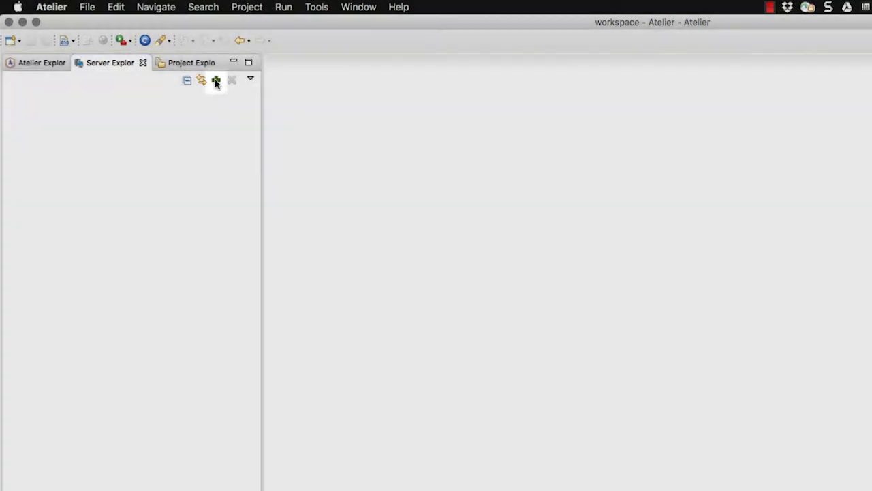
Step: Start a new server connection named DemoConnection, using the address localhost and web port 57772
{"action": "left_click", "coordinate": [215, 81]}
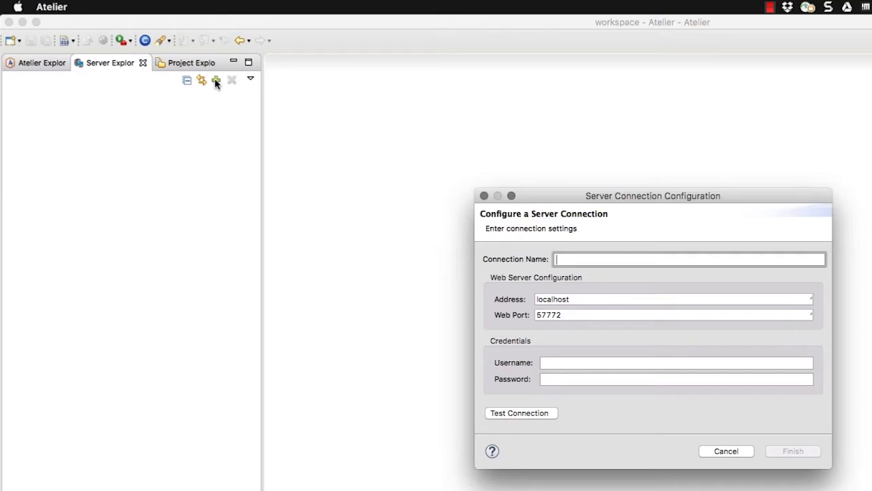
{"action": "type", "text": "Demo"}
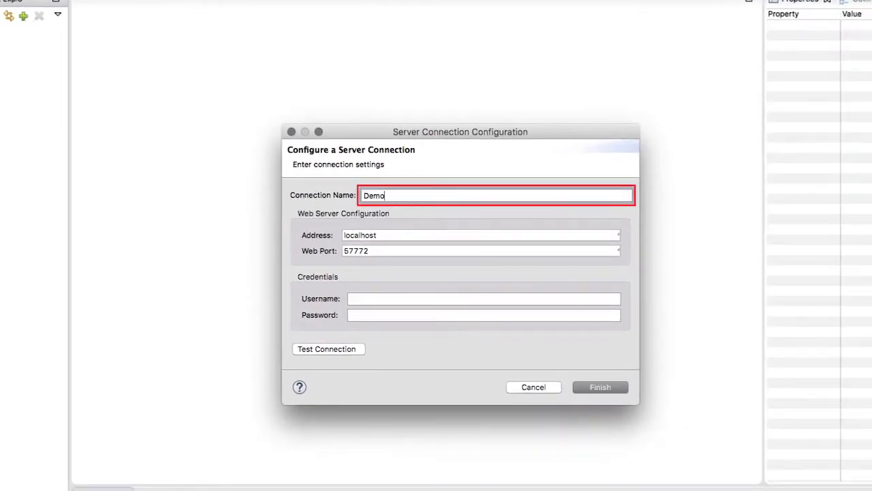
{"action": "type", "text": "Connection"}
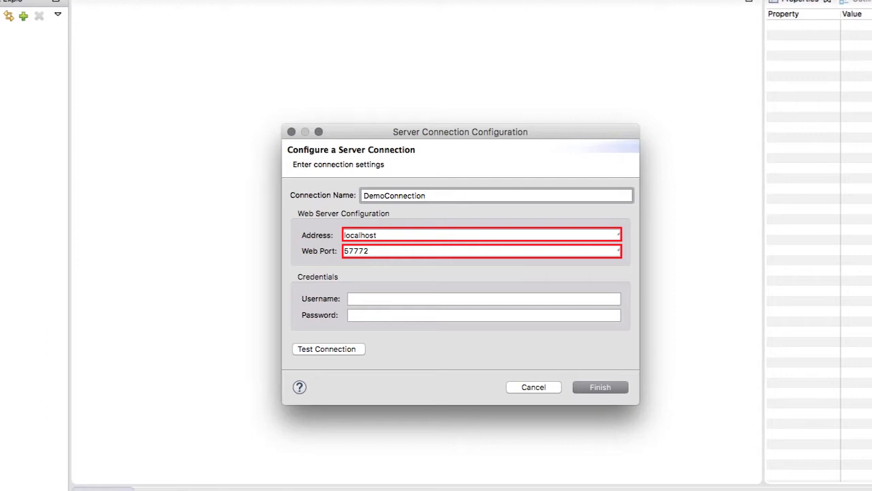
{"action": "key", "text": "Tab"}
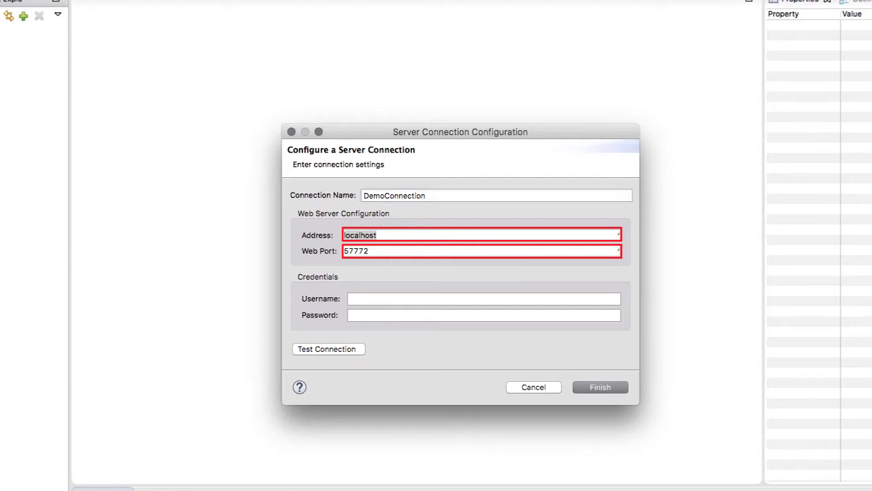
{"action": "key", "text": "Tab"}
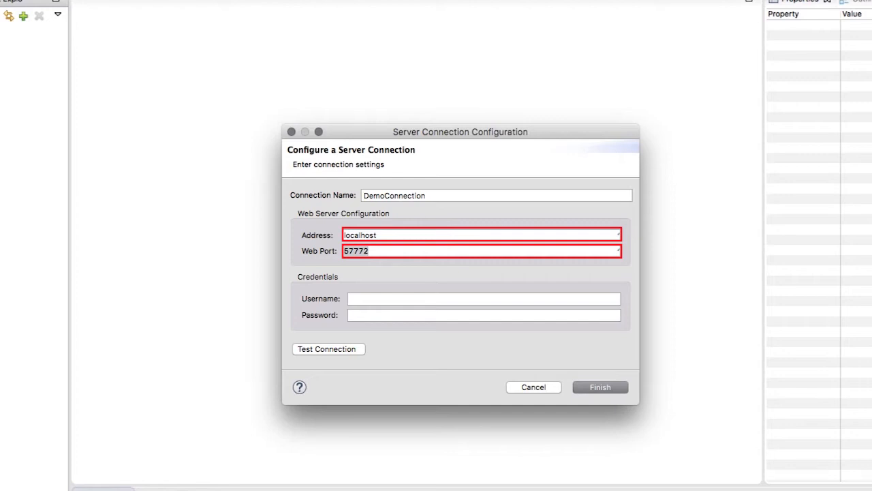
Step: Enter the username SuperUser and the account password for DemoConnection, and test the connection
{"action": "key", "text": "Tab"}
{"action": "type", "text": "SuperUser"}
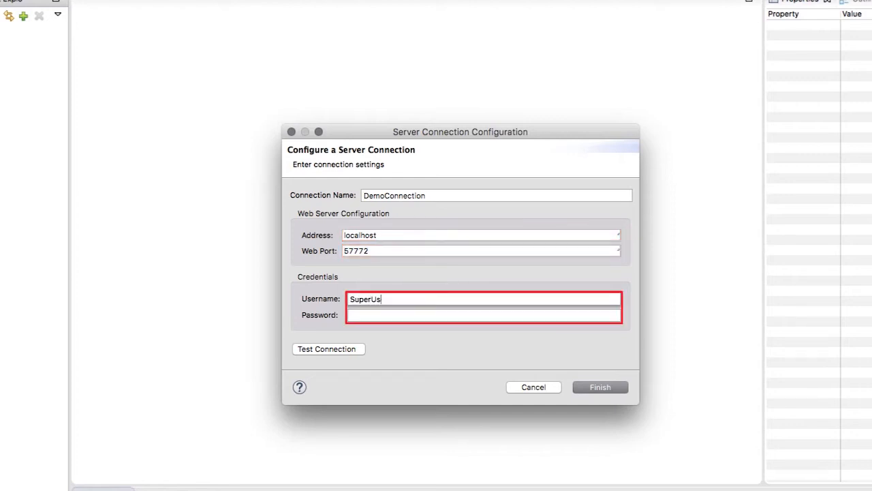
{"action": "key", "text": "Tab"}
{"action": "type", "text": "SYS"}
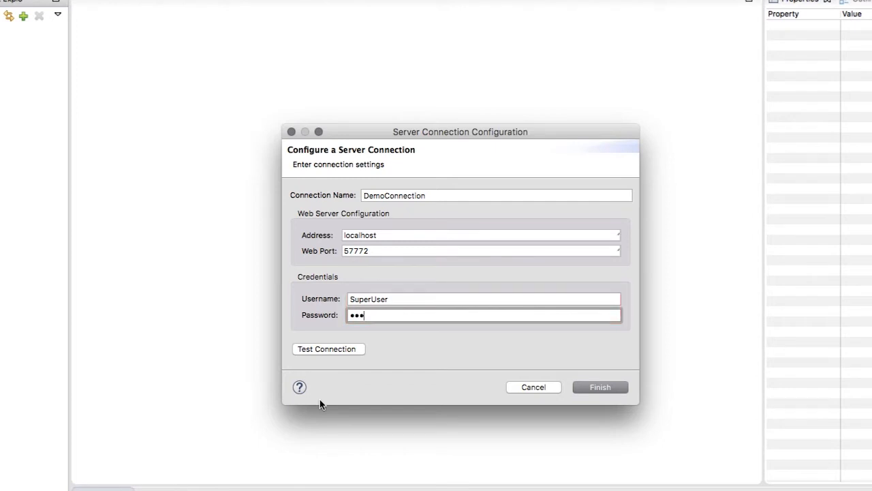
{"action": "left_click", "coordinate": [332, 351]}
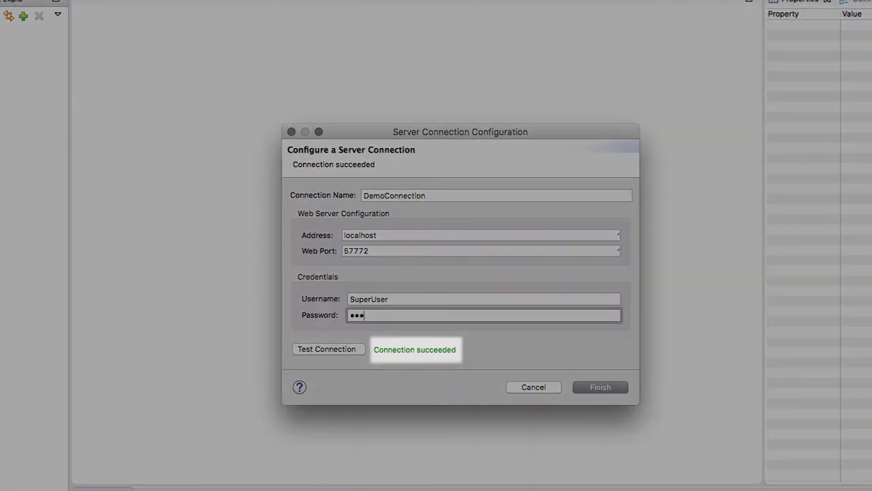
Step: Try testing the connection with the web port set to 57777
{"action": "left_click", "coordinate": [378, 251]}
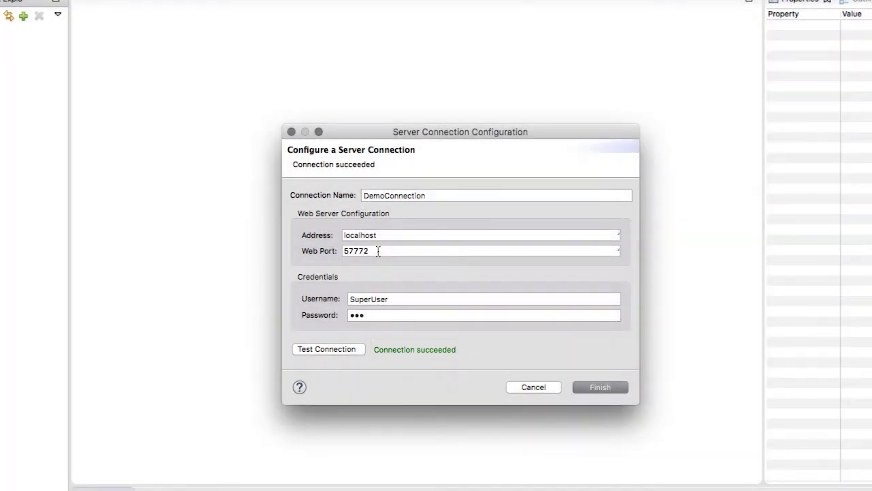
{"action": "key", "text": "BackSpace"}
{"action": "type", "text": "7"}
{"action": "left_click", "coordinate": [344, 349]}
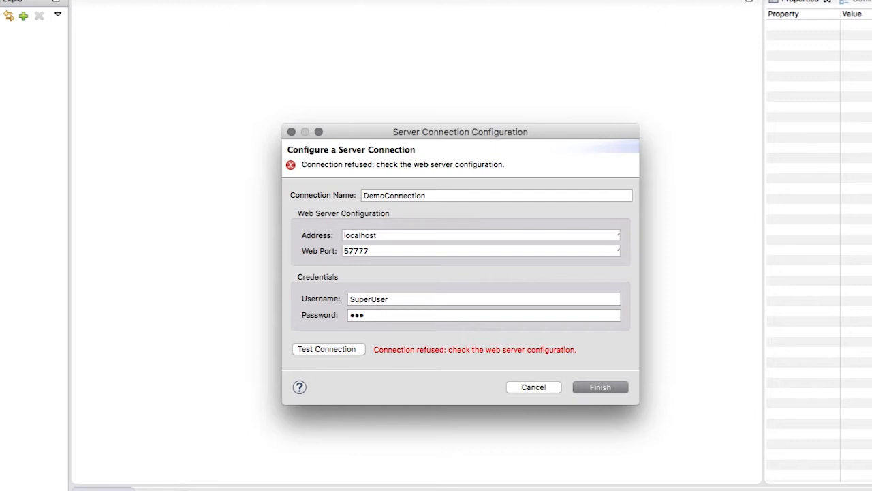
Step: Set the web port to 57772, retest the connection and save DemoConnection
{"action": "key", "text": "BackSpace"}
{"action": "type", "text": "2"}
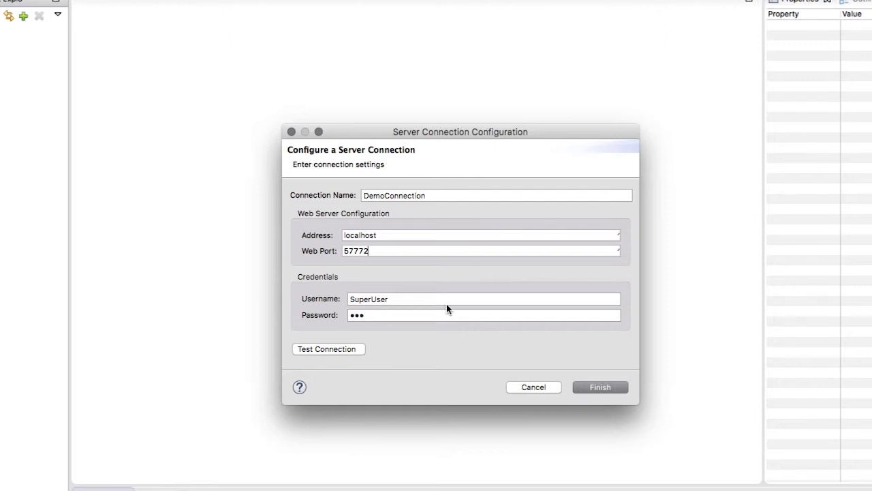
{"action": "left_click", "coordinate": [344, 350]}
{"action": "left_click", "coordinate": [611, 386]}
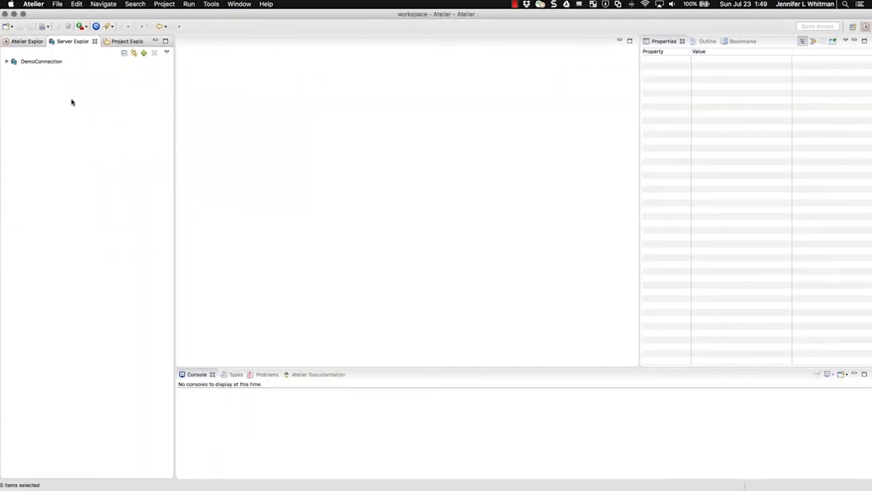
Step: View the properties of DemoConnection and open the server's Person class from the Sample package in the SAMPLES namespace
{"action": "left_click", "coordinate": [45, 62]}
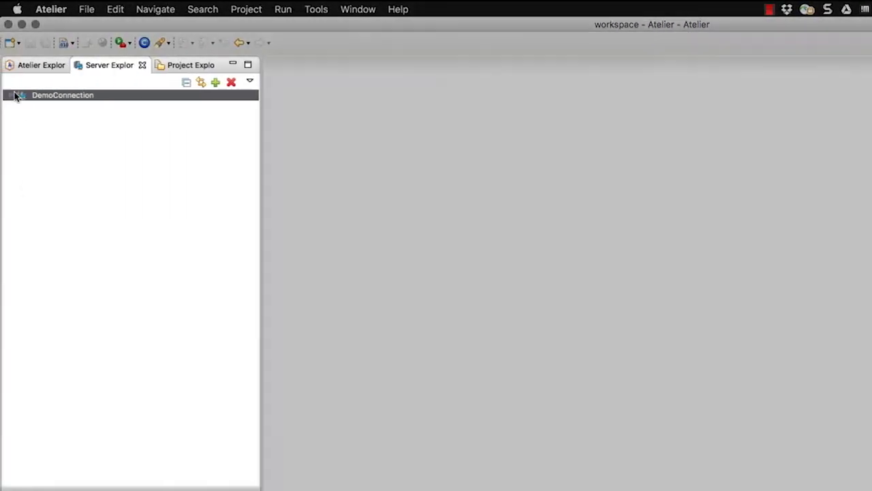
{"action": "left_click", "coordinate": [15, 96]}
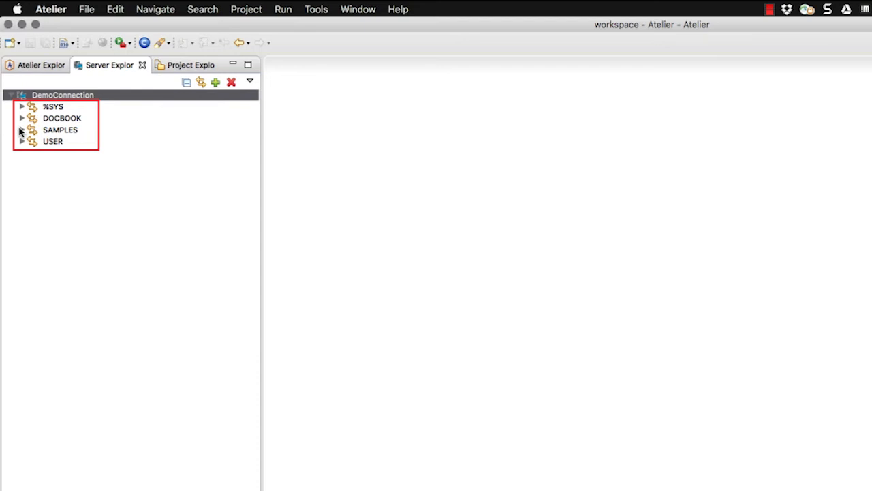
{"action": "left_click", "coordinate": [22, 130]}
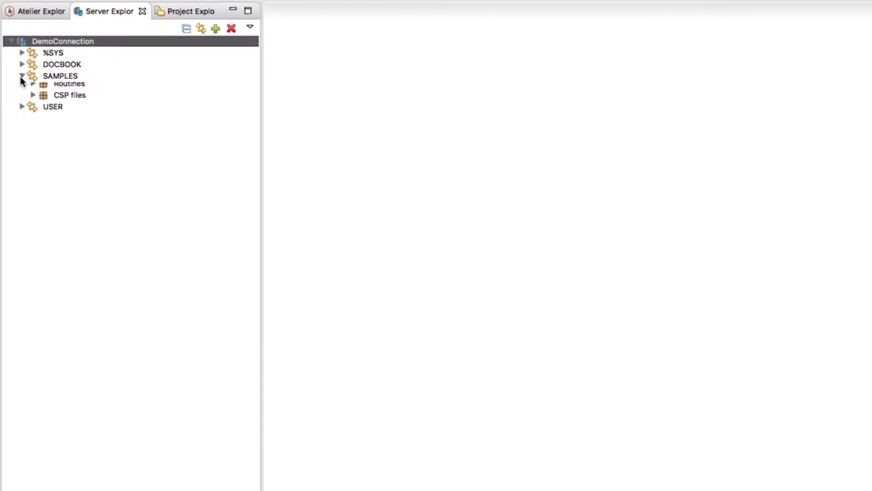
{"action": "left_click", "coordinate": [32, 87]}
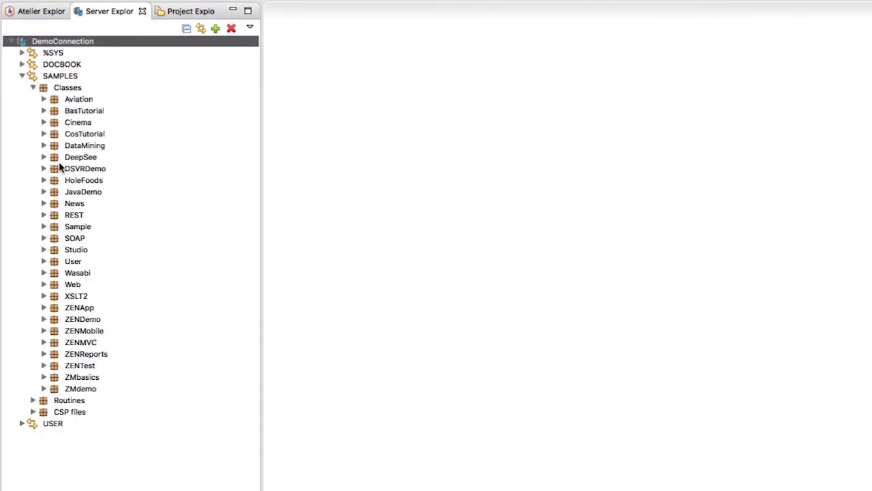
{"action": "left_click", "coordinate": [43, 226]}
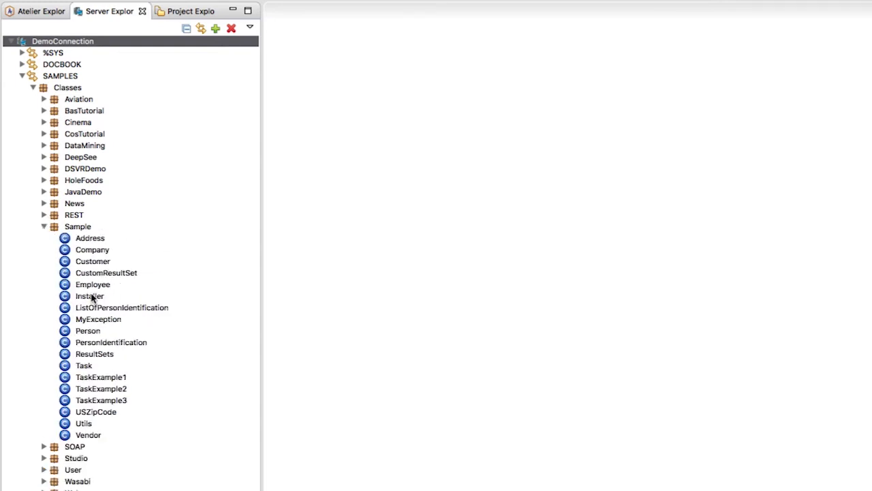
{"action": "double_click", "coordinate": [90, 329]}
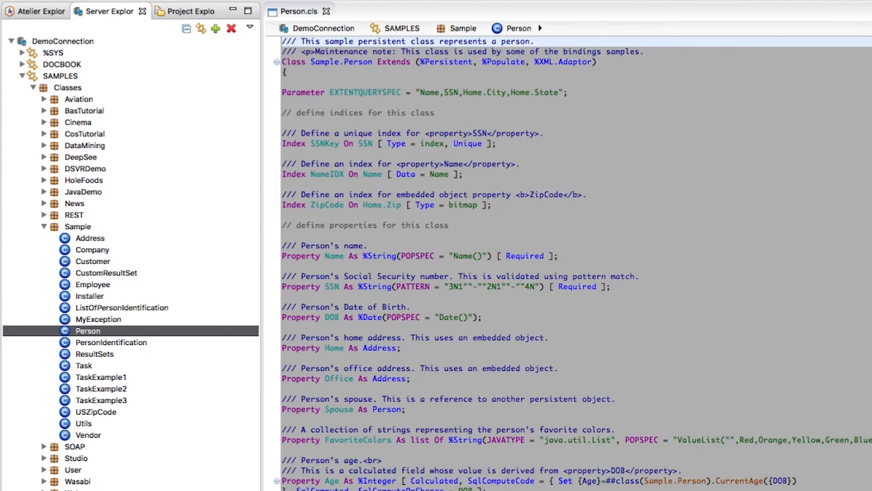
Step: Copy the Person class from the server into DemoProject
{"action": "right_click", "coordinate": [94, 332]}
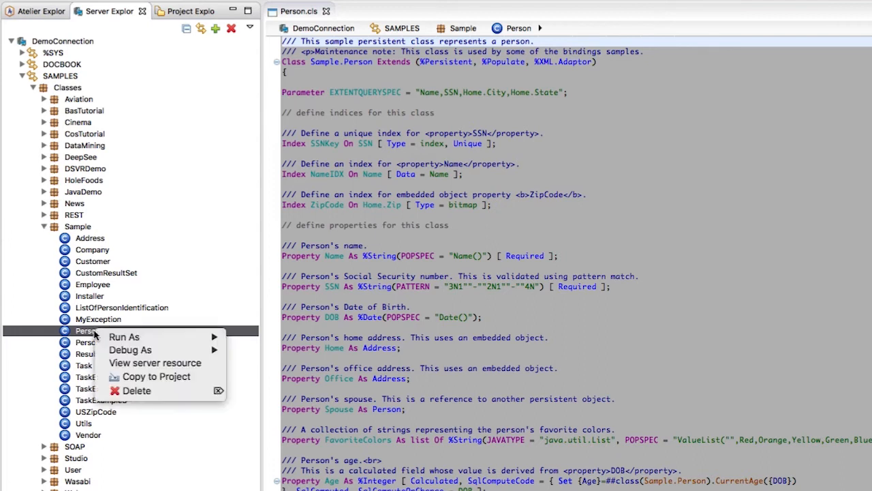
{"action": "left_click", "coordinate": [150, 377]}
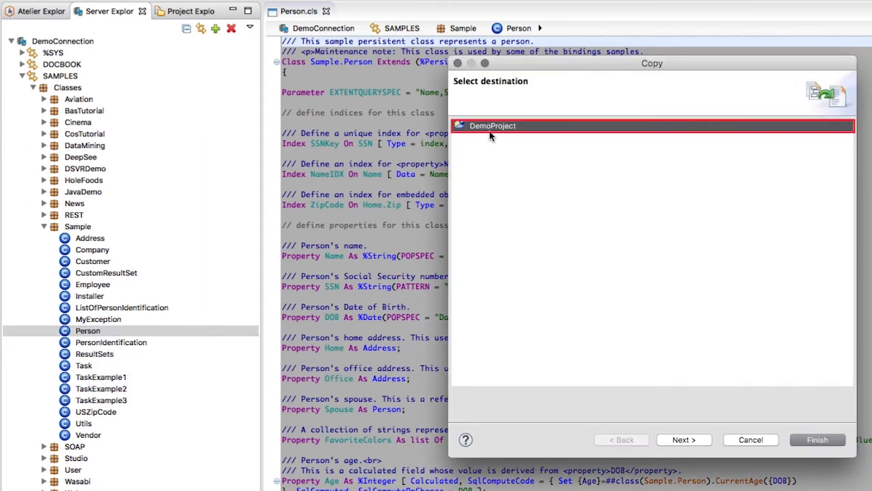
{"action": "left_click", "coordinate": [805, 439]}
Step: Expand DemoProject down to the members of the copied Person class and open the local class in the editor
{"action": "left_click", "coordinate": [39, 11]}
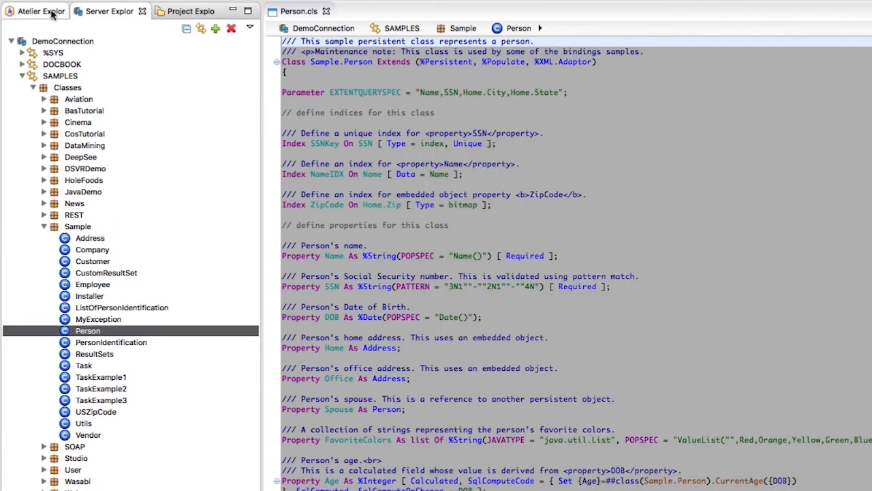
{"action": "left_click", "coordinate": [9, 41]}
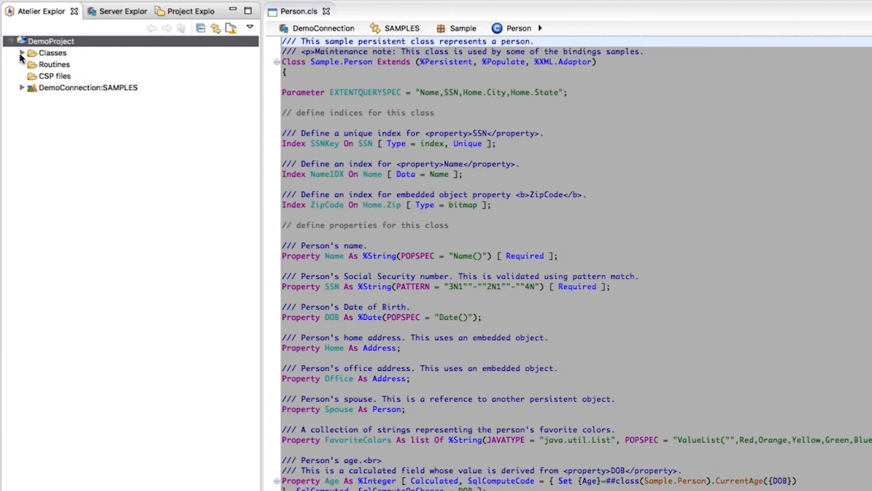
{"action": "left_click", "coordinate": [22, 52]}
{"action": "left_click", "coordinate": [31, 64]}
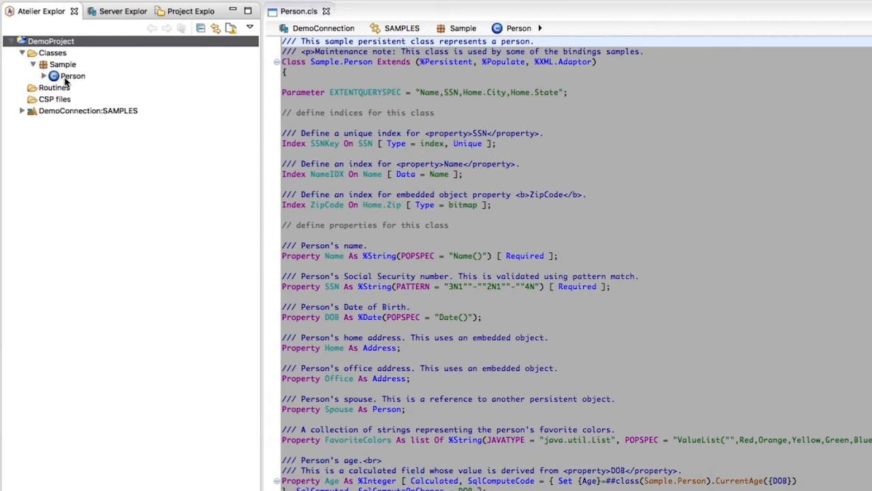
{"action": "left_click", "coordinate": [45, 75]}
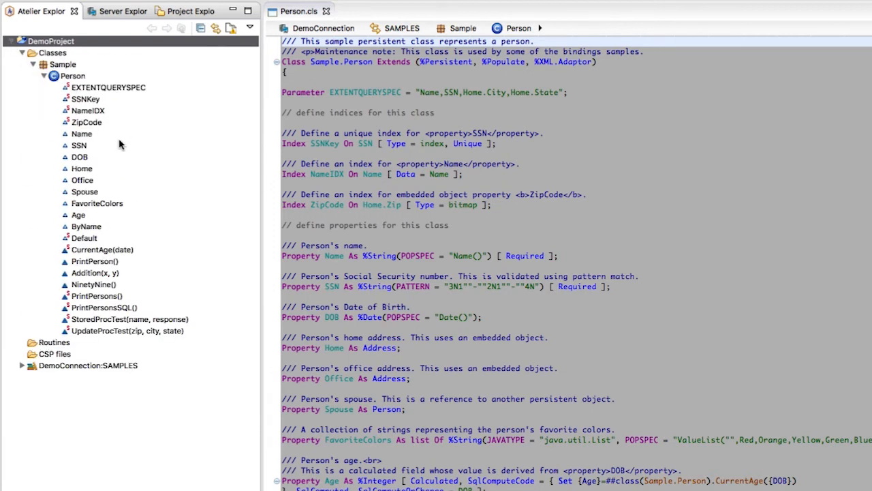
{"action": "left_click", "coordinate": [73, 76]}
{"action": "double_click", "coordinate": [73, 77]}
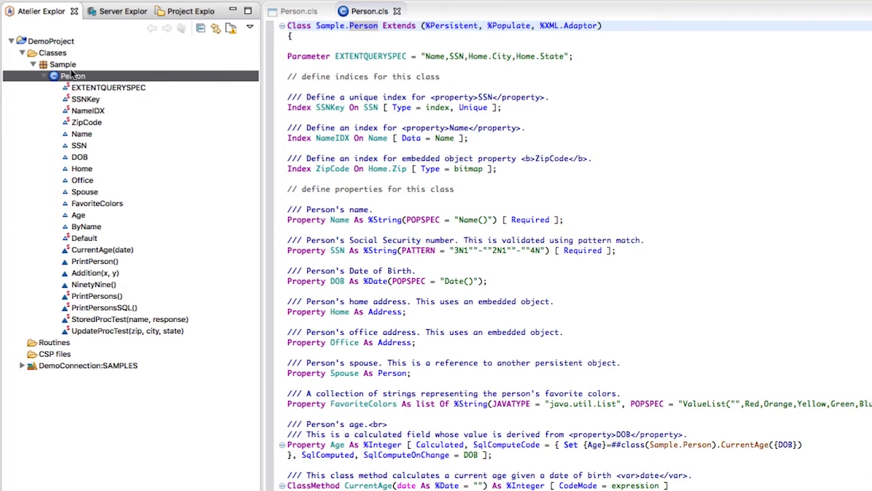
Step: Review DemoConnection's editable connection settings and close them without making changes
{"action": "left_click", "coordinate": [121, 11]}
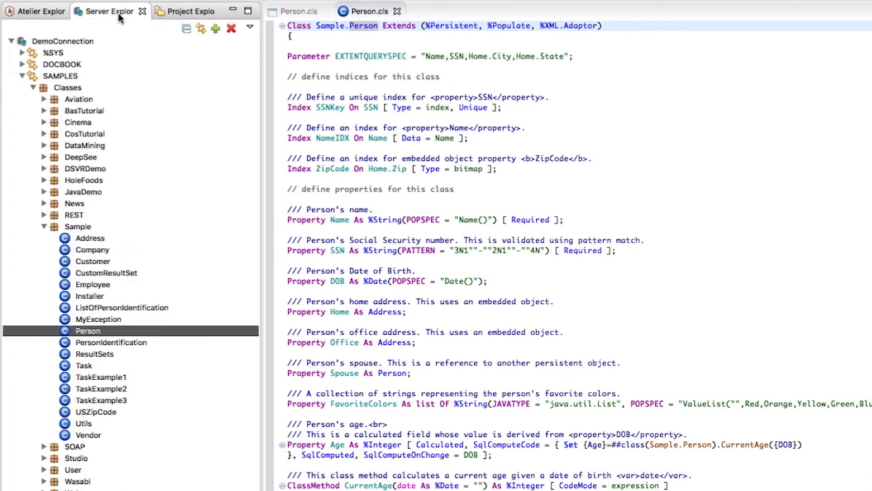
{"action": "right_click", "coordinate": [62, 42]}
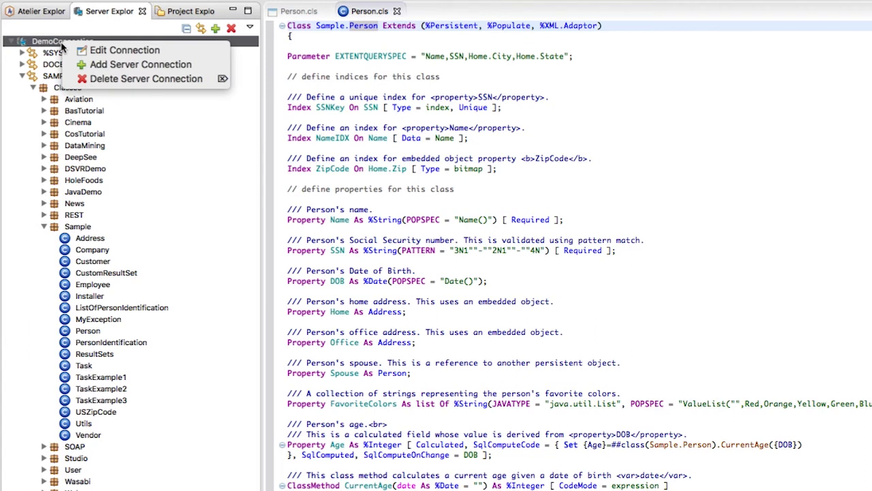
{"action": "left_click", "coordinate": [125, 49]}
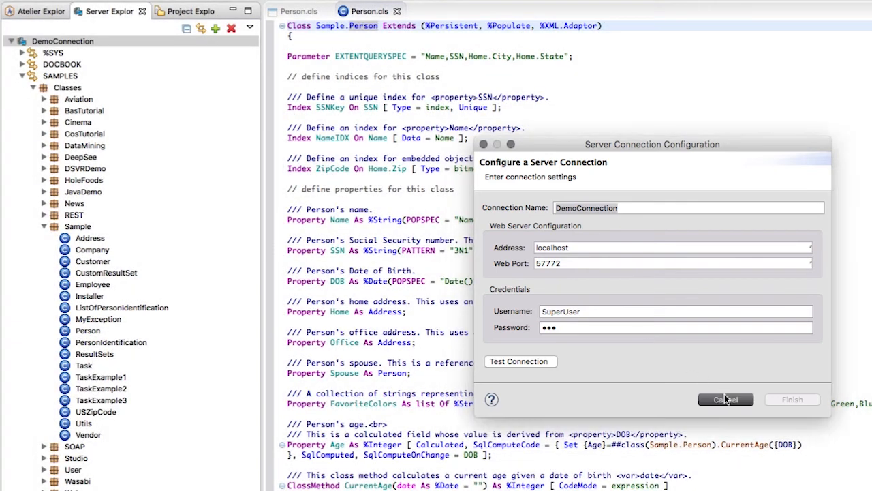
{"action": "left_click", "coordinate": [743, 399]}
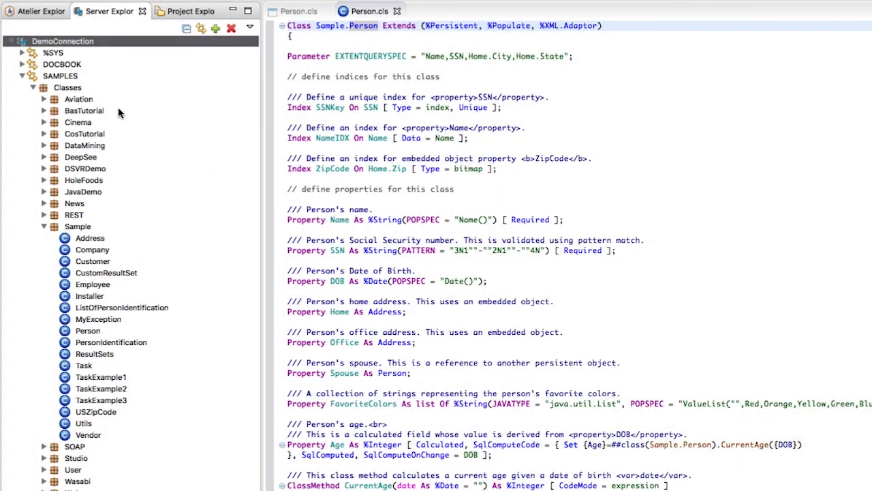
Step: Delete the DemoConnection server connection, agreeing to break the associated projects
{"action": "right_click", "coordinate": [68, 44]}
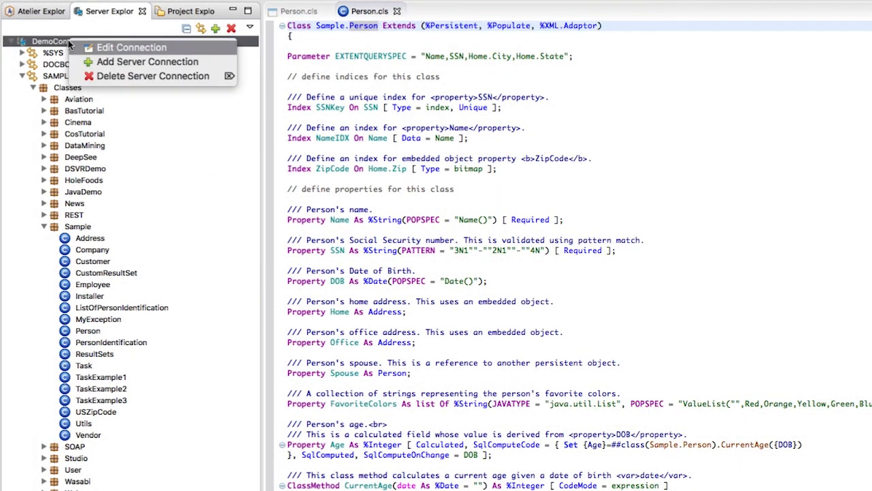
{"action": "left_click", "coordinate": [96, 74]}
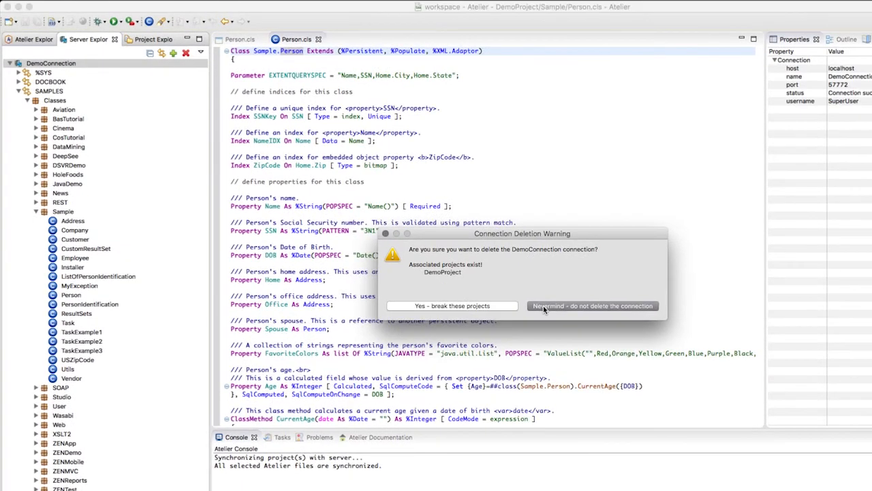
{"action": "left_click", "coordinate": [460, 307]}
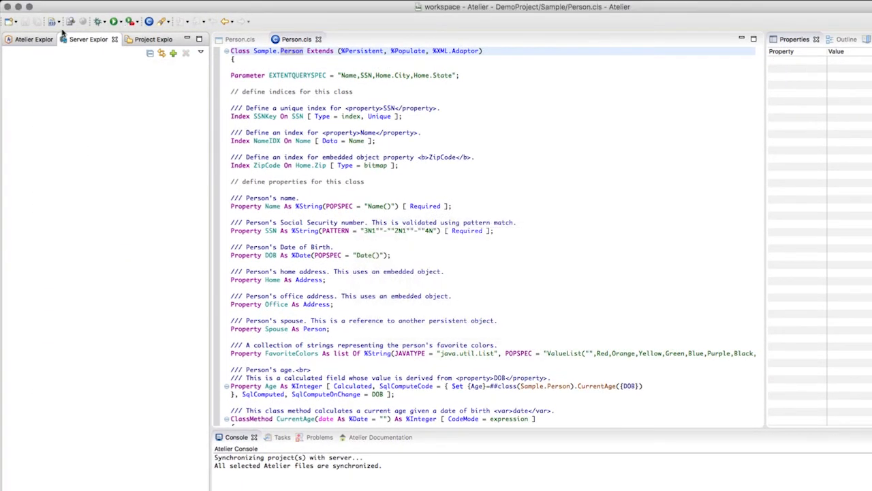
Step: Inspect DemoProject and its listed problems after the connection's deletion
{"action": "left_click", "coordinate": [25, 39]}
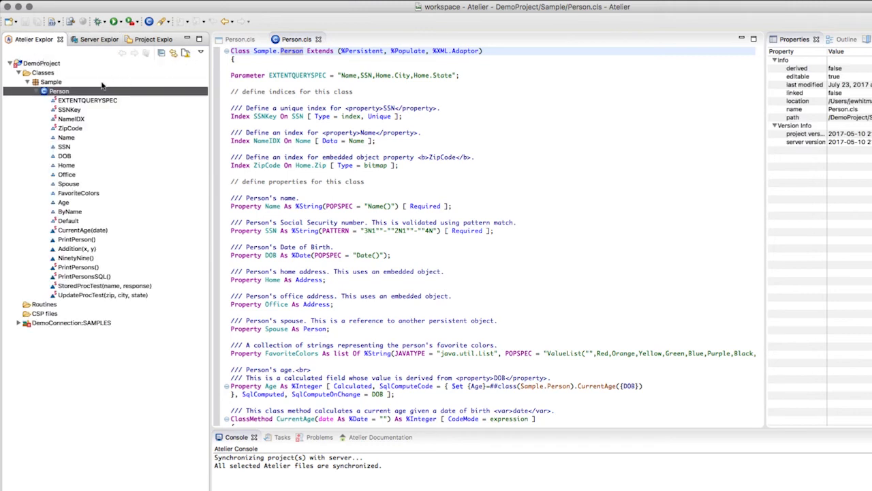
{"action": "left_click", "coordinate": [33, 64]}
{"action": "left_click", "coordinate": [311, 437]}
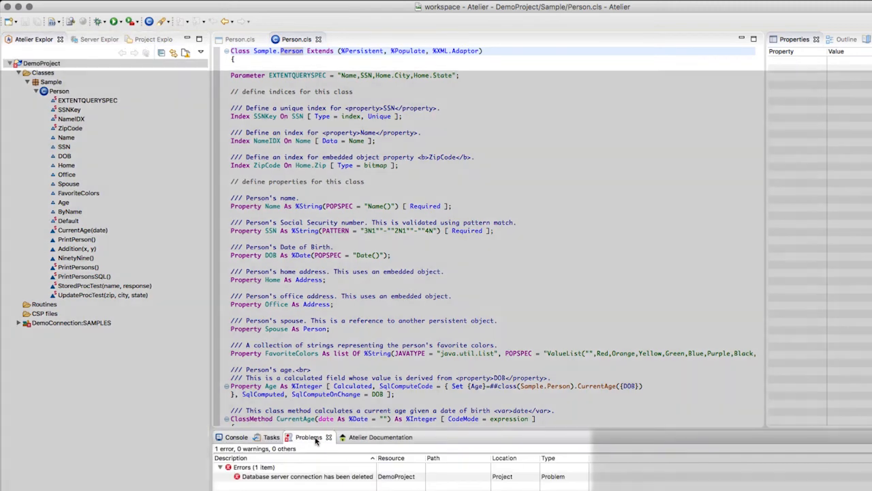
{"action": "left_click", "coordinate": [307, 476]}
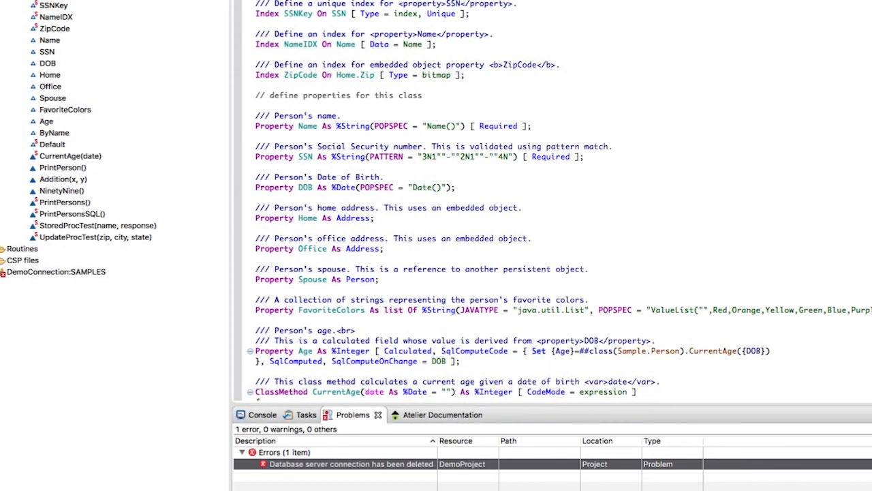
Step: Change DemoProject's connection by starting a new server connection named NewConnection
{"action": "right_click", "coordinate": [70, 29]}
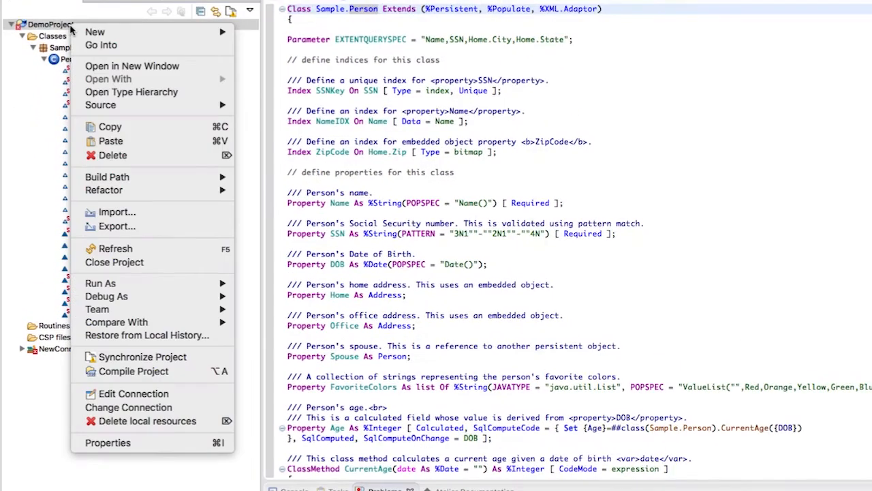
{"action": "left_click", "coordinate": [157, 407]}
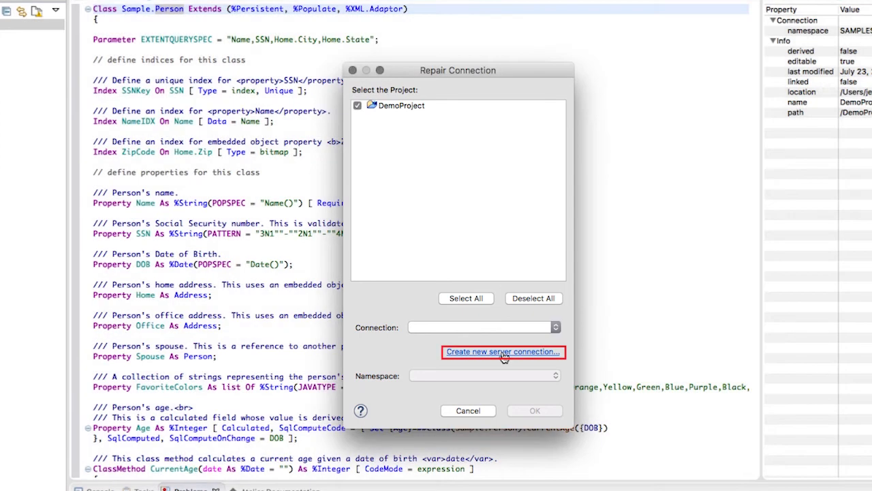
{"action": "left_click", "coordinate": [503, 352]}
{"action": "type", "text": "NewConnection"}
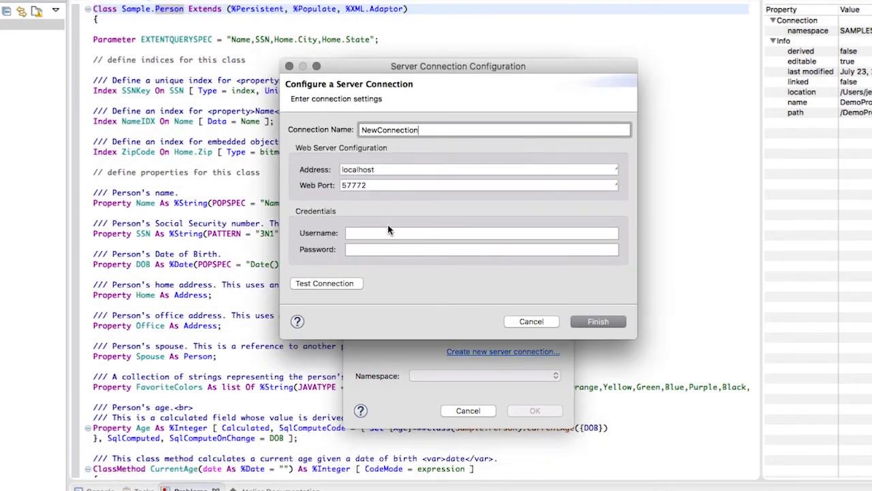
Step: Enter the username SuperUser and the account password for NewConnection, test it and save it
{"action": "key", "text": "Tab"}
{"action": "type", "text": "SuperUser"}
{"action": "key", "text": "Tab"}
{"action": "type", "text": "SYS"}
{"action": "left_click", "coordinate": [337, 282]}
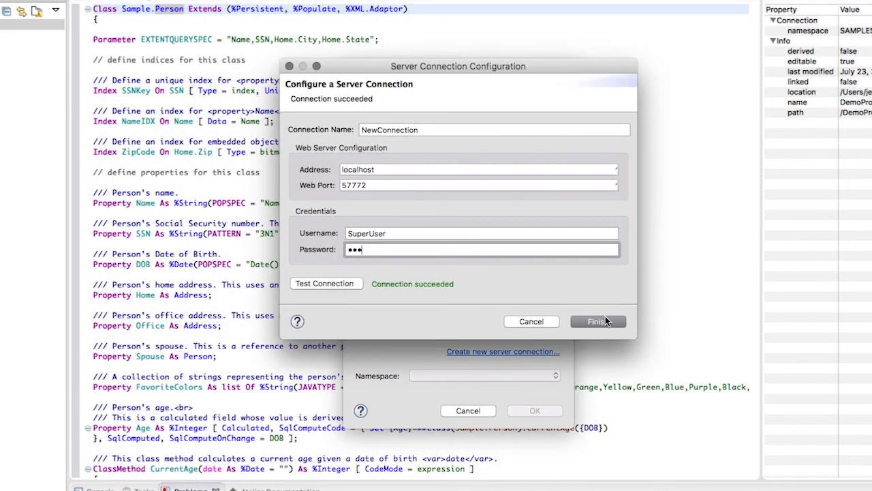
{"action": "left_click", "coordinate": [599, 321]}
Step: Choose the SAMPLES namespace for DemoProject and apply the connection repair
{"action": "left_click", "coordinate": [464, 375]}
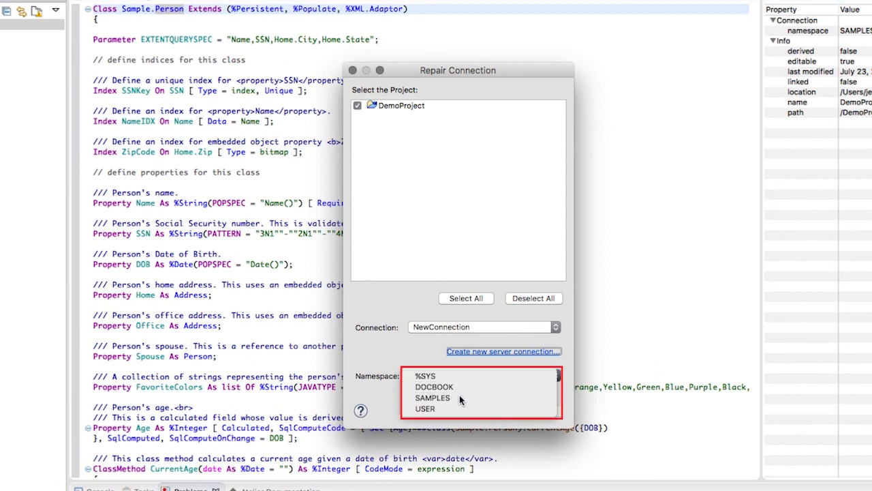
{"action": "left_click", "coordinate": [460, 397]}
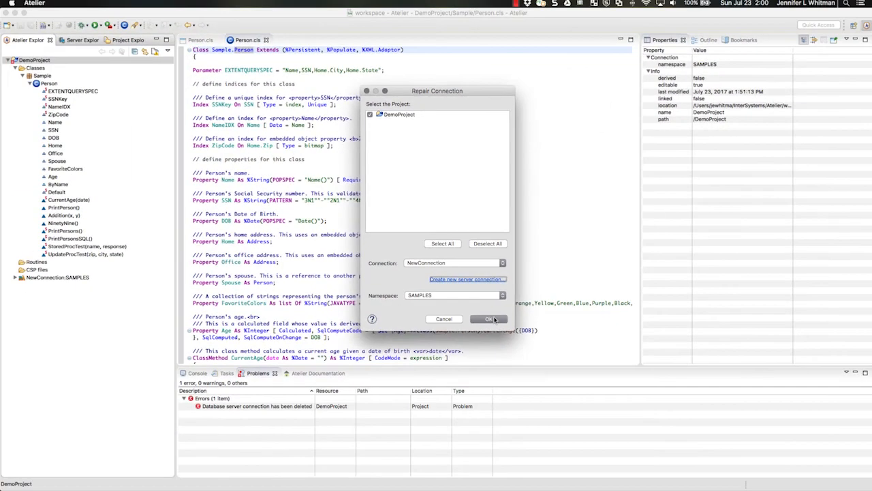
{"action": "left_click", "coordinate": [490, 319]}
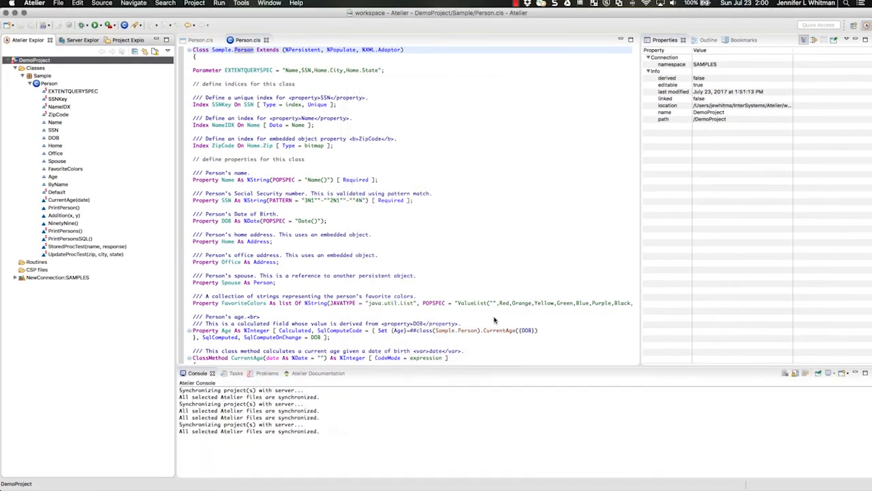